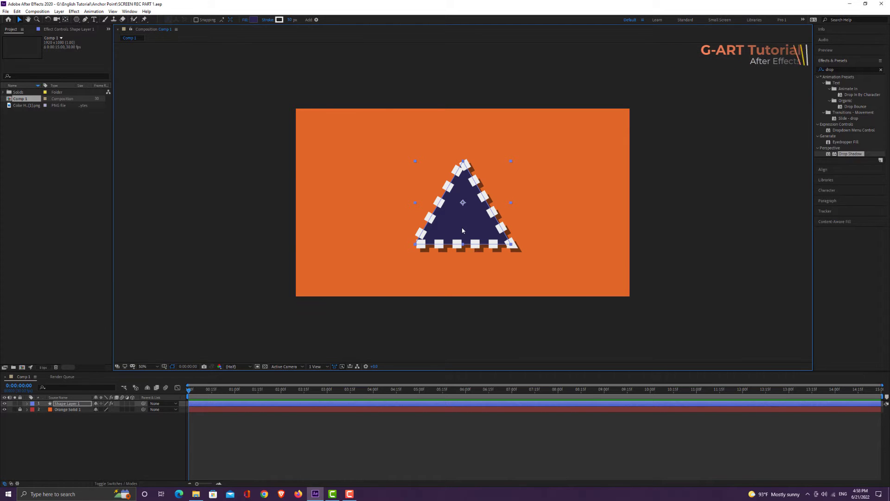
Expand Shape Layer 1's Transform properties to expose its anchor point, position, scale and rotation.
{"action": "left_click", "coordinate": [28, 404]}
{"action": "left_click", "coordinate": [33, 422]}
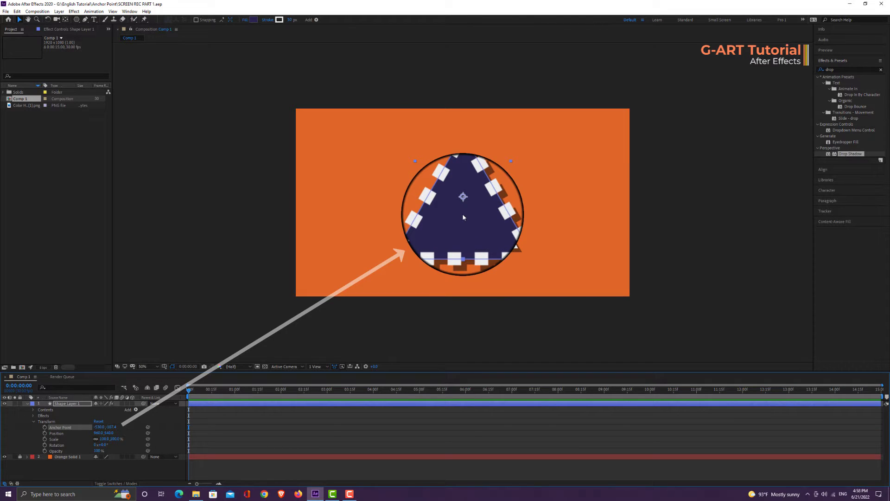
{"action": "left_click", "coordinate": [68, 445]}
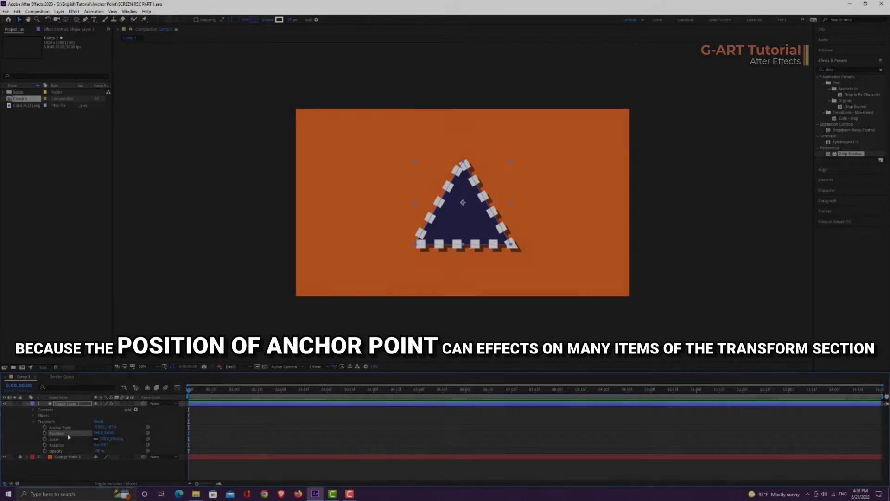
Try rotating the triangle around its central anchor point and reset its rotation.
{"action": "mouse_move", "coordinate": [102, 444]}
{"action": "left_mouse_down"}
{"action": "mouse_move", "coordinate": [135, 449]}
{"action": "mouse_move", "coordinate": [86, 438]}
{"action": "left_mouse_up"}
{"action": "right_click", "coordinate": [87, 438]}
{"action": "left_click", "coordinate": [89, 415]}
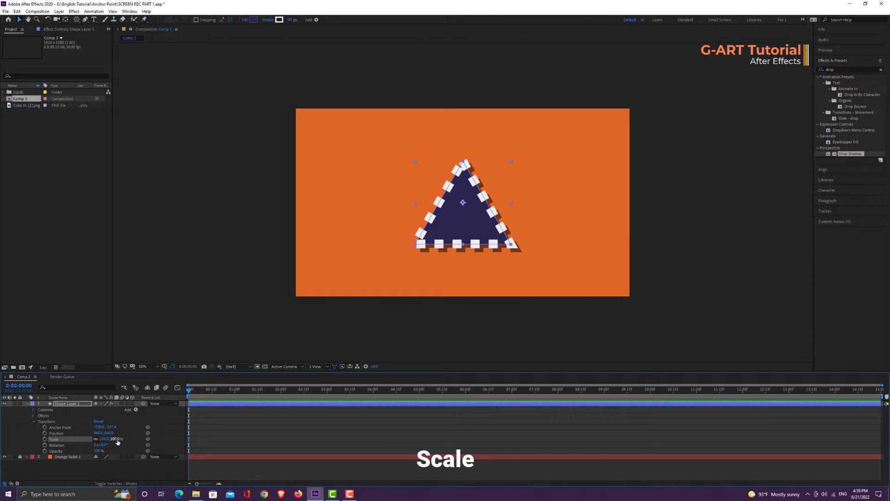
Try scaling the triangle from its center up to about 229% and reset its scale.
{"action": "left_click_drag", "start_coordinate": [118, 442], "coordinate": [164, 442]}
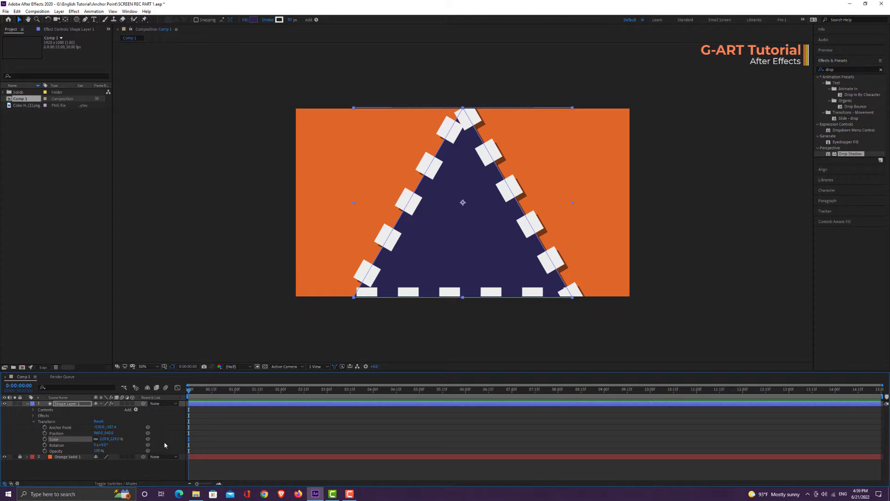
{"action": "left_click_drag", "start_coordinate": [113, 439], "coordinate": [83, 439]}
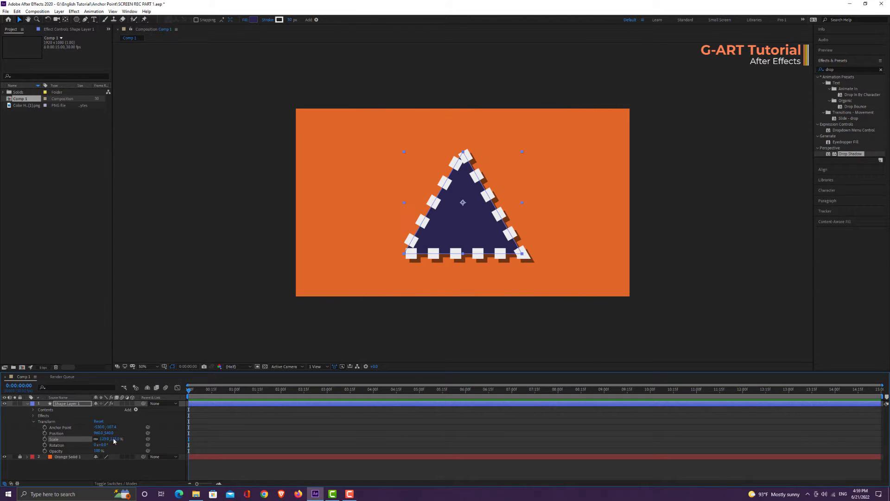
{"action": "right_click", "coordinate": [78, 440]}
{"action": "left_click", "coordinate": [91, 410]}
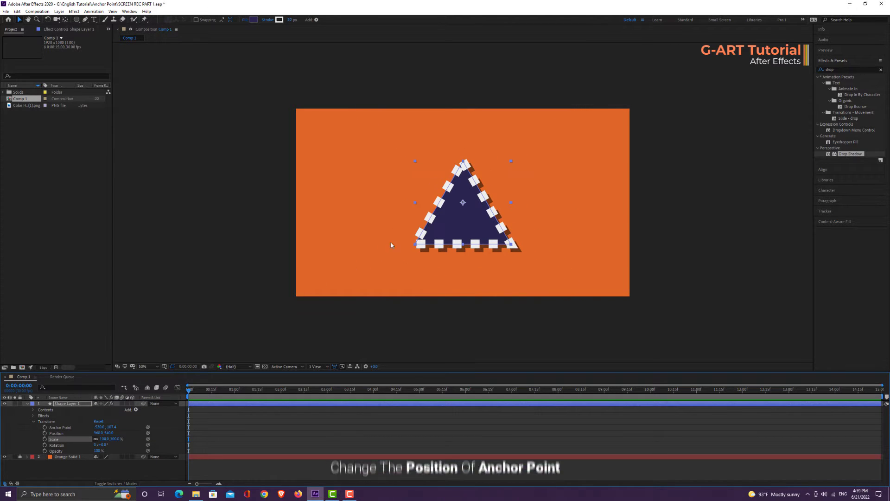
Move the anchor point near the triangle's lower-left corner, and rotate the layer to -18° and scale it to about 111% around that point.
{"action": "key", "text": "y"}
{"action": "left_click_drag", "start_coordinate": [462, 202], "coordinate": [430, 238]}
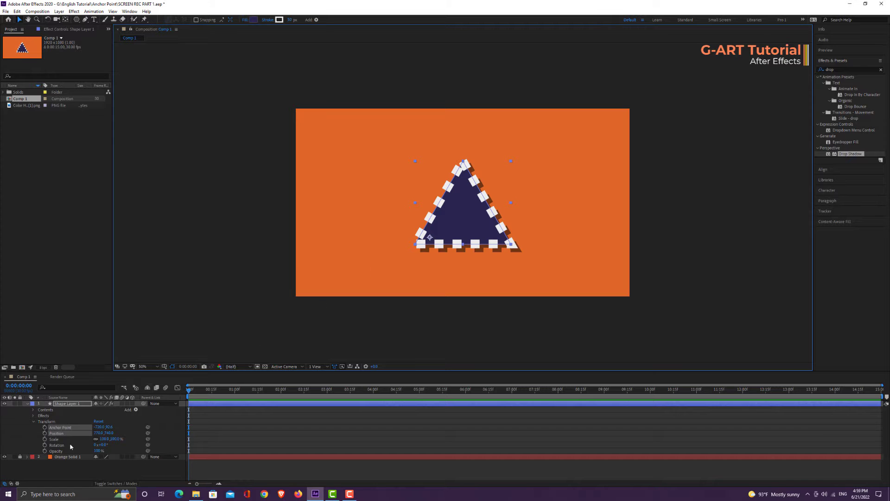
{"action": "left_click", "coordinate": [88, 445]}
{"action": "left_click_drag", "start_coordinate": [102, 444], "coordinate": [212, 447]}
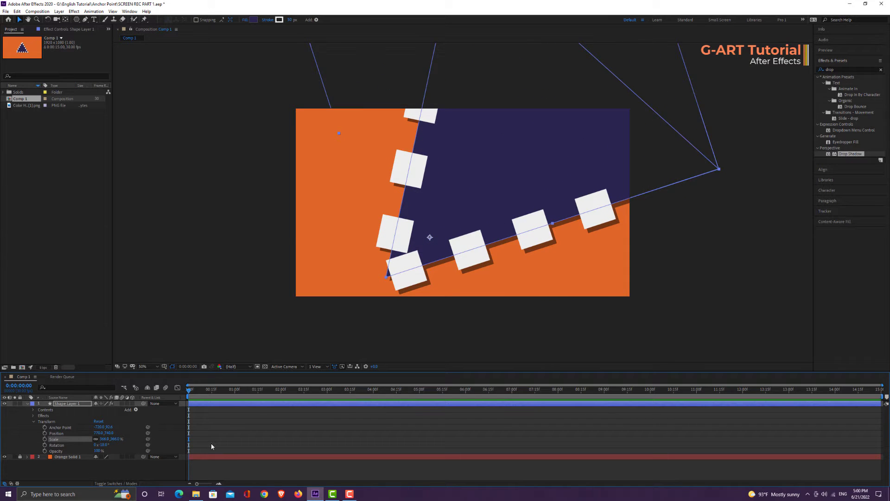
{"action": "left_click_drag", "start_coordinate": [116, 439], "coordinate": [89, 439]}
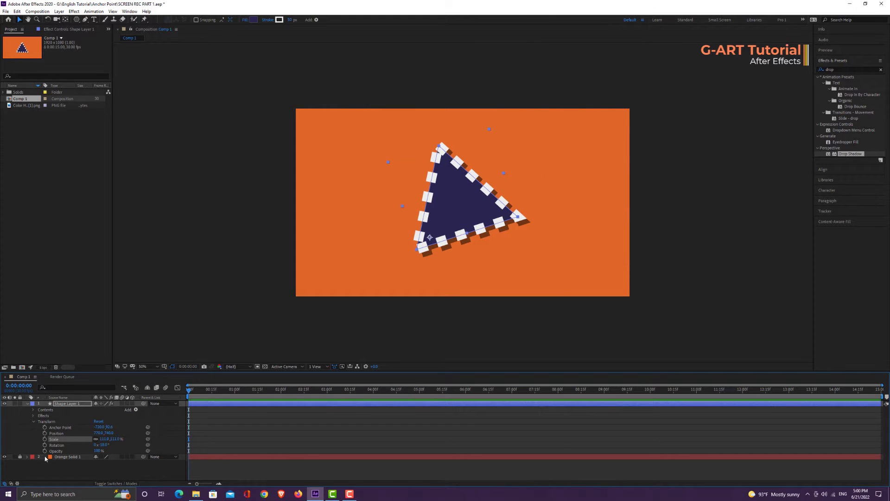
Move the anchor point outside the triangle, well to its left, and try scaling the layer around it.
{"action": "left_click_drag", "start_coordinate": [429, 236], "coordinate": [455, 194]}
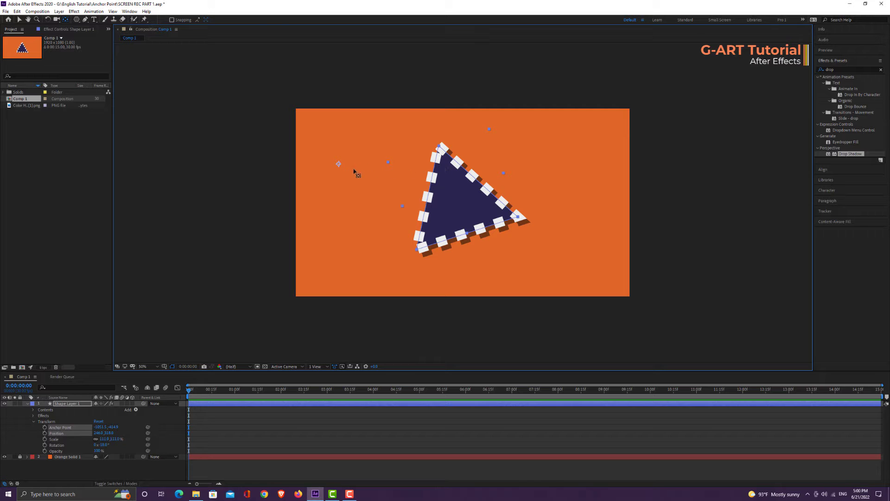
{"action": "key", "text": "v"}
{"action": "left_click_drag", "start_coordinate": [103, 439], "coordinate": [80, 429]}
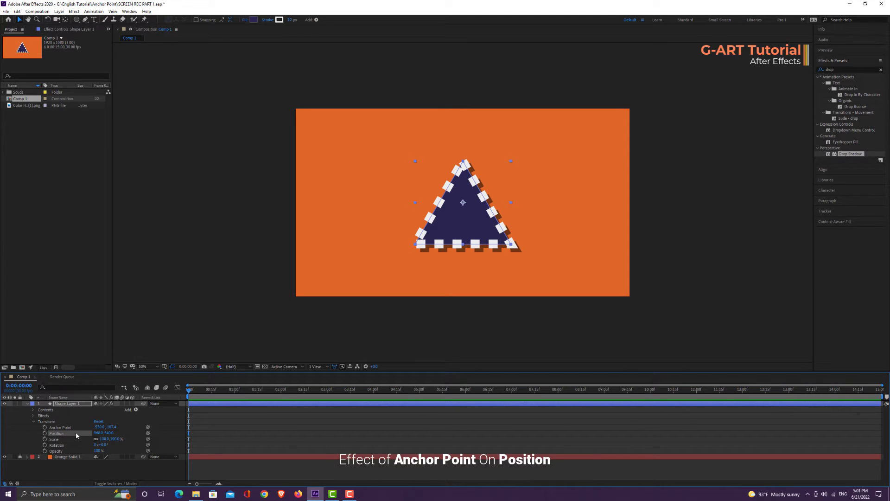
Place the anchor point outside the triangle, beyond its lower-left corner, and rotate the layer to -17°.
{"action": "key", "text": "y"}
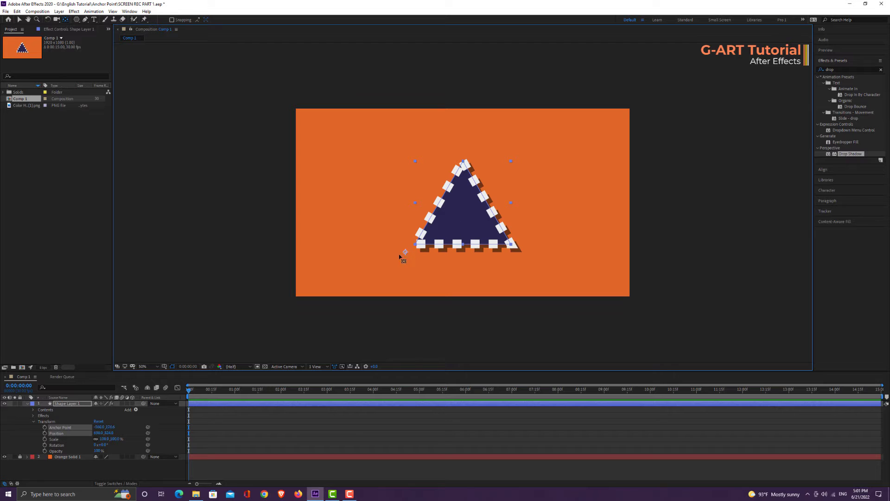
{"action": "left_click_drag", "start_coordinate": [393, 258], "coordinate": [352, 214]}
{"action": "left_click_drag", "start_coordinate": [106, 446], "coordinate": [102, 448]}
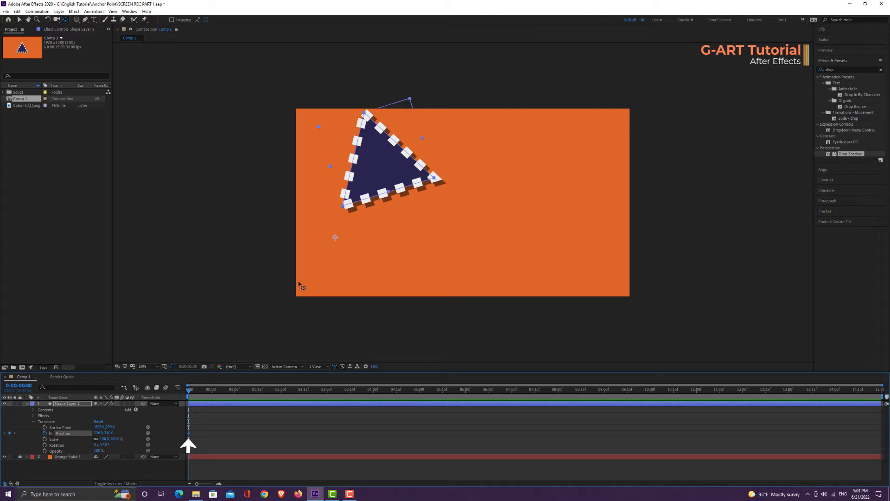
Animate the triangle's position with keyframes at 0 and 2 seconds, moving it from left to right along a curved motion path.
{"action": "key", "text": "v"}
{"action": "left_click_drag", "start_coordinate": [366, 183], "coordinate": [334, 184]}
{"action": "left_click_drag", "start_coordinate": [189, 393], "coordinate": [283, 396]}
{"action": "left_click_drag", "start_coordinate": [353, 167], "coordinate": [575, 209]}
{"action": "left_click_drag", "start_coordinate": [562, 452], "coordinate": [551, 454]}
{"action": "left_click_drag", "start_coordinate": [484, 277], "coordinate": [396, 290]}
{"action": "left_click_drag", "start_coordinate": [281, 390], "coordinate": [184, 397]}
Preview the position animation and scrub through it to examine how the anchor point follows the motion path.
{"action": "key", "text": "space"}
{"action": "key", "text": "space"}
{"action": "key", "text": "space"}
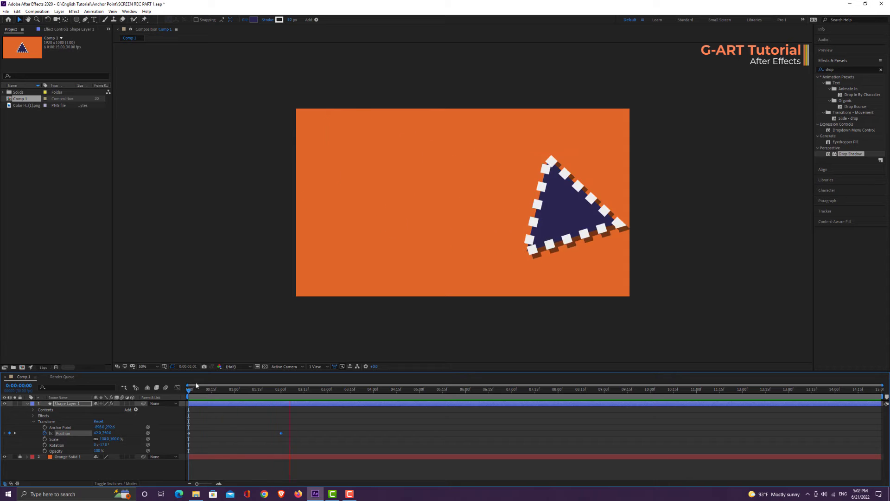
{"action": "key", "text": "space"}
{"action": "left_click_drag", "start_coordinate": [189, 392], "coordinate": [257, 430]}
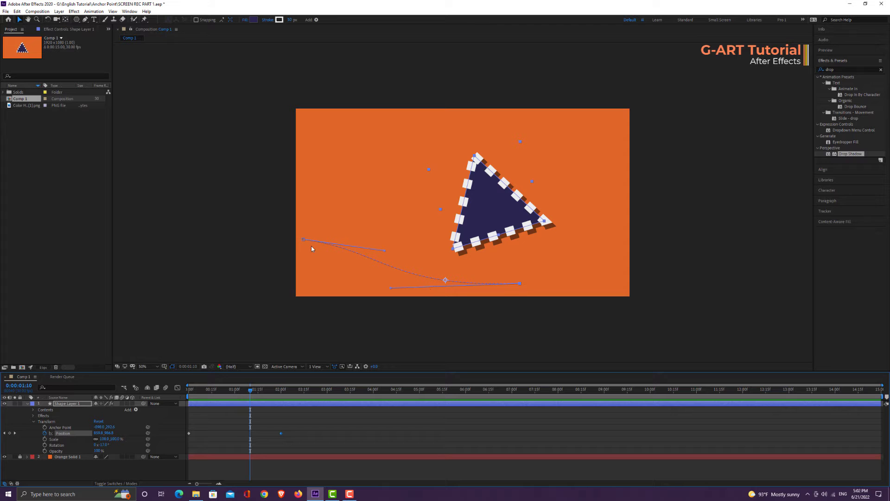
{"action": "left_click_drag", "start_coordinate": [249, 391], "coordinate": [136, 415]}
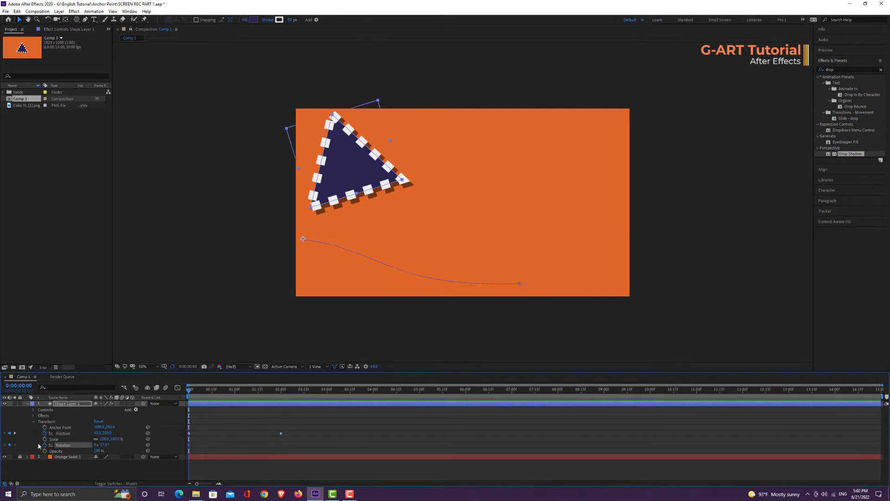
Keyframe the triangle's rotation from -17° at 0 seconds to about -89° at 2 seconds and preview the animation.
{"action": "left_click", "coordinate": [15, 433]}
{"action": "left_click_drag", "start_coordinate": [104, 444], "coordinate": [71, 444]}
{"action": "left_click_drag", "start_coordinate": [281, 390], "coordinate": [215, 398]}
{"action": "key", "text": "space"}
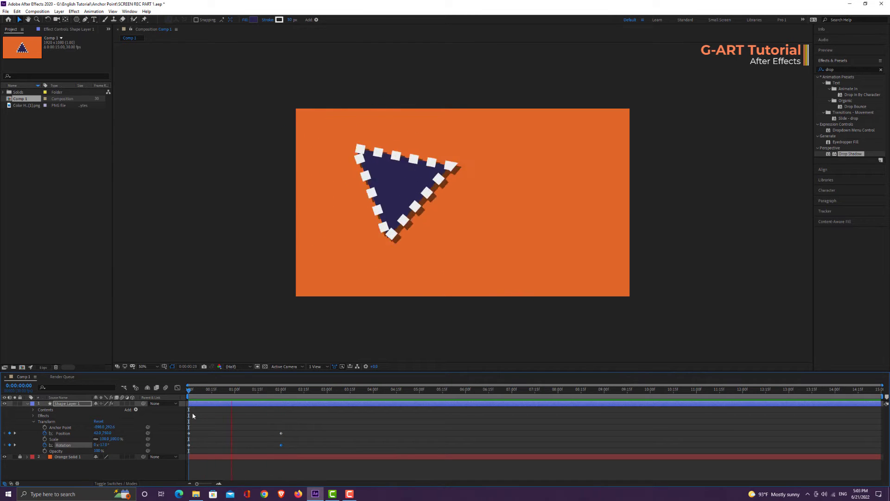
Keyframe the triangle's scale from 100% at 0 seconds to about 187% at 2 seconds and preview the combined animation.
{"action": "left_click_drag", "start_coordinate": [190, 415], "coordinate": [93, 442]}
{"action": "key", "text": "space"}
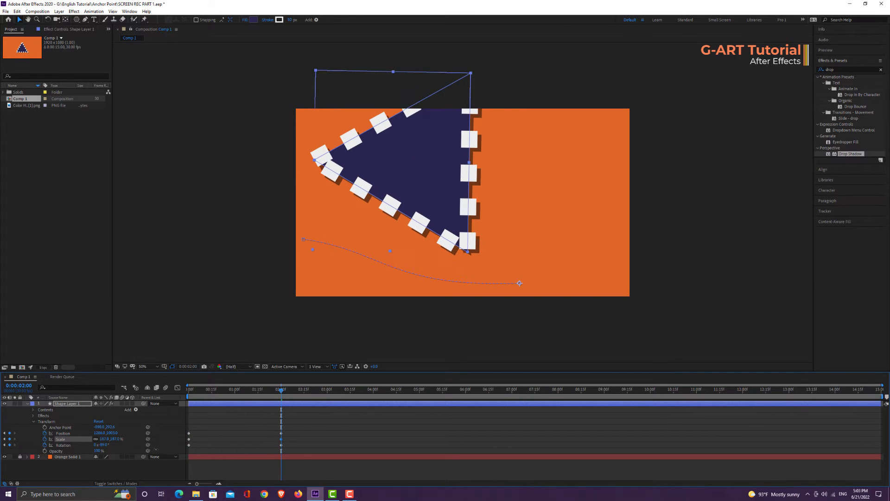
{"action": "left_click_drag", "start_coordinate": [251, 401], "coordinate": [268, 421]}
{"action": "key", "text": "Home"}
{"action": "key", "text": "space"}
{"action": "key", "text": "space"}
{"action": "key", "text": "Home"}
{"action": "key", "text": "space"}
{"action": "key", "text": "space"}
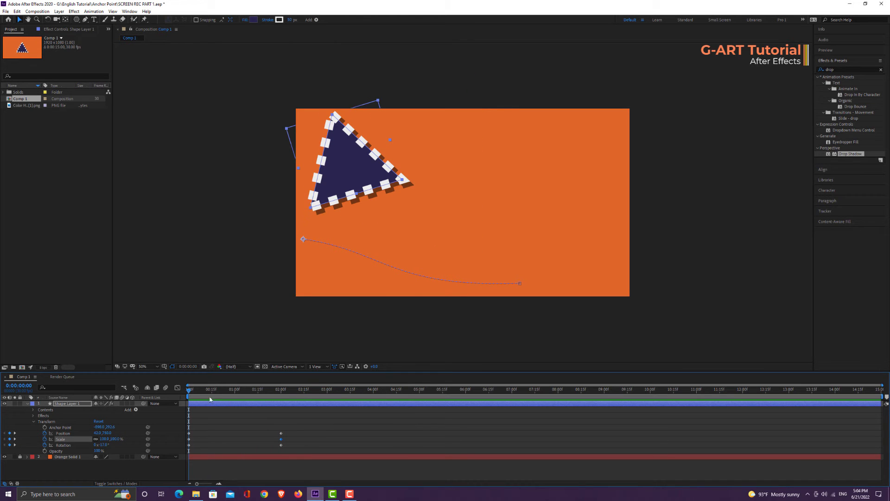
Reshape the motion path by moving its start point up, its end point further right and lengthening its curve handles, and preview the result.
{"action": "left_click_drag", "start_coordinate": [224, 413], "coordinate": [186, 452]}
{"action": "left_click", "coordinate": [189, 433]}
{"action": "left_click_drag", "start_coordinate": [303, 240], "coordinate": [312, 180]}
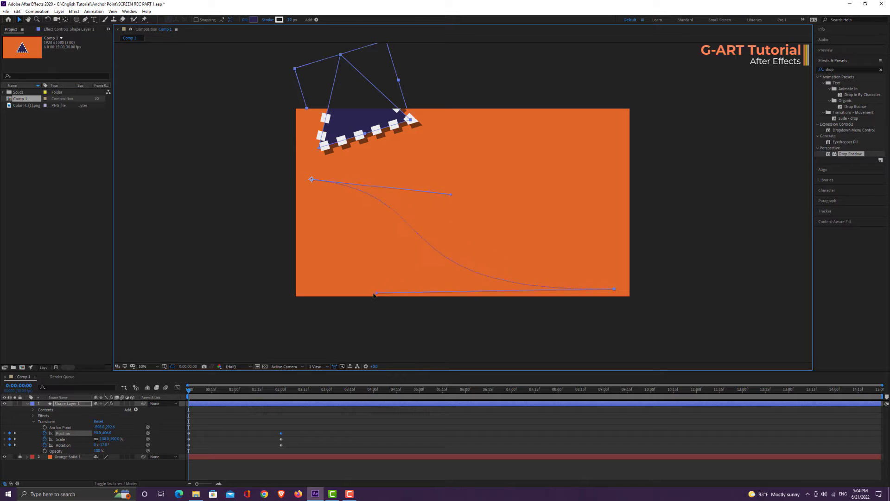
{"action": "key", "text": "space"}
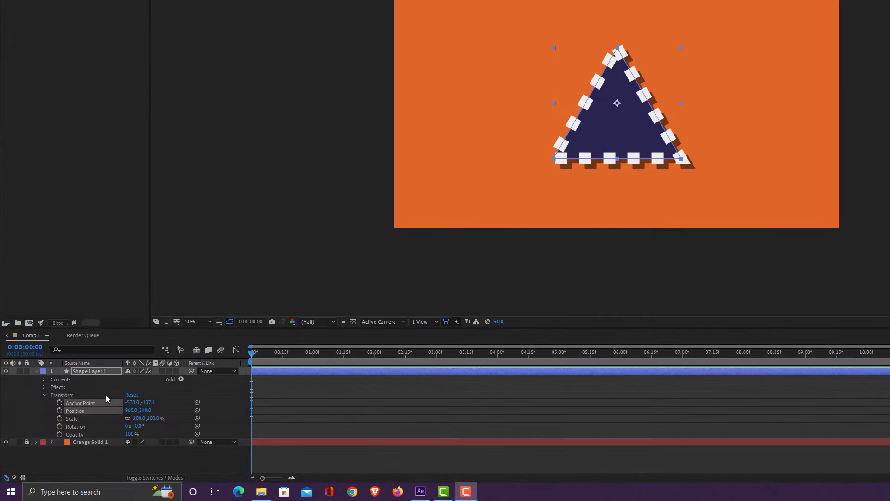
Change Shape Layer 1's Anchor Point values to about -42, -376 so that the triangle shifts toward the composition's lower left.
{"action": "left_click", "coordinate": [79, 421]}
{"action": "left_click", "coordinate": [80, 427]}
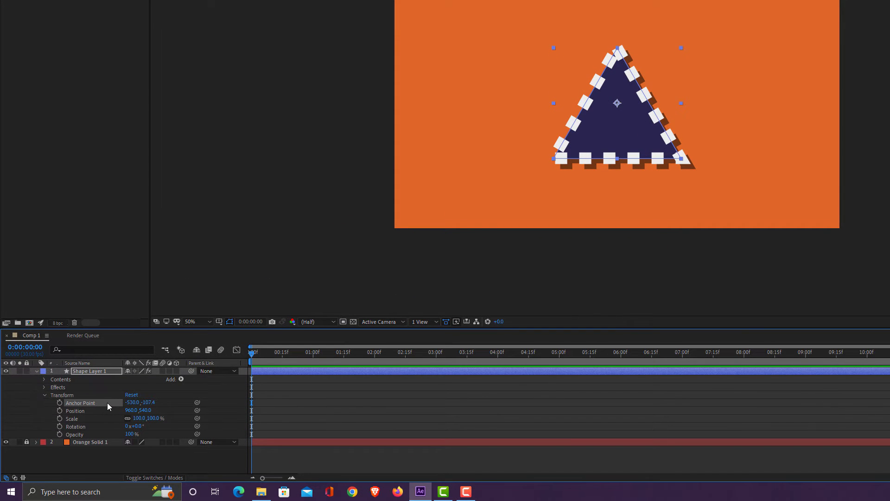
{"action": "left_click", "coordinate": [157, 404]}
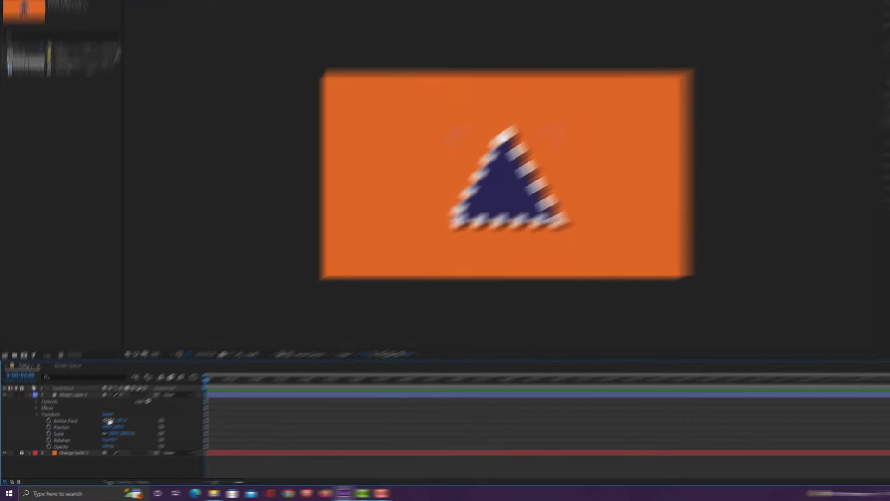
{"action": "left_click_drag", "start_coordinate": [133, 402], "coordinate": [260, 395]}
{"action": "left_click_drag", "start_coordinate": [195, 421], "coordinate": [209, 422]}
{"action": "mouse_move", "coordinate": [109, 427]}
{"action": "left_mouse_down"}
{"action": "mouse_move", "coordinate": [151, 432]}
{"action": "mouse_move", "coordinate": [76, 436]}
{"action": "mouse_move", "coordinate": [96, 427]}
{"action": "mouse_move", "coordinate": [170, 427]}
{"action": "mouse_move", "coordinate": [36, 436]}
{"action": "left_mouse_up"}
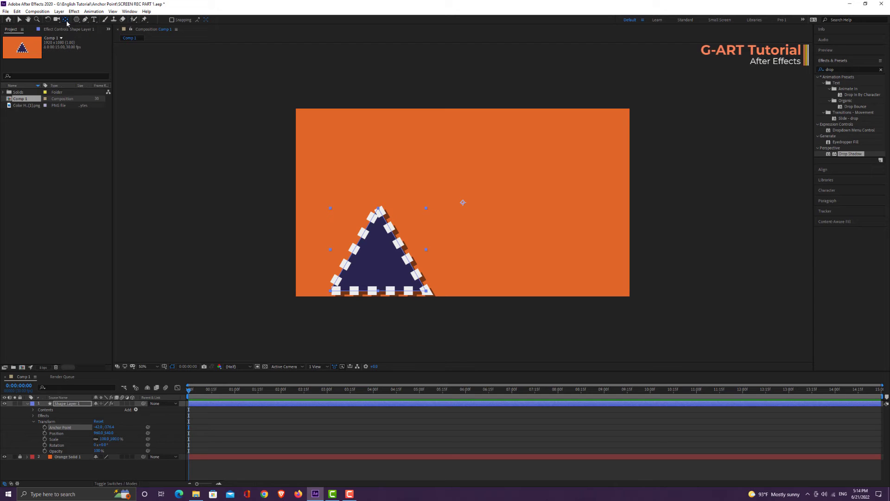
Place the anchor point above the triangle with the Pan Behind tool, and reposition the layer with the Selection tool.
{"action": "key", "text": "y"}
{"action": "left_click_drag", "start_coordinate": [464, 204], "coordinate": [462, 204]}
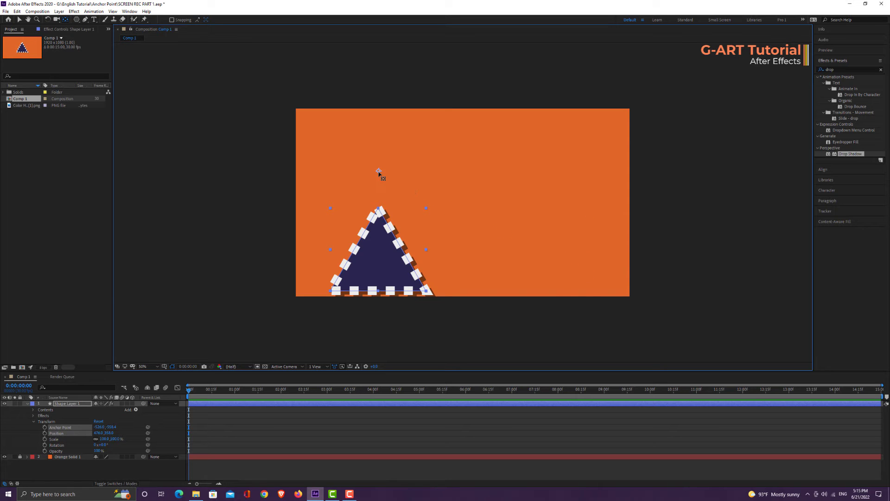
{"action": "key", "text": "v"}
{"action": "left_click_drag", "start_coordinate": [386, 247], "coordinate": [456, 218]}
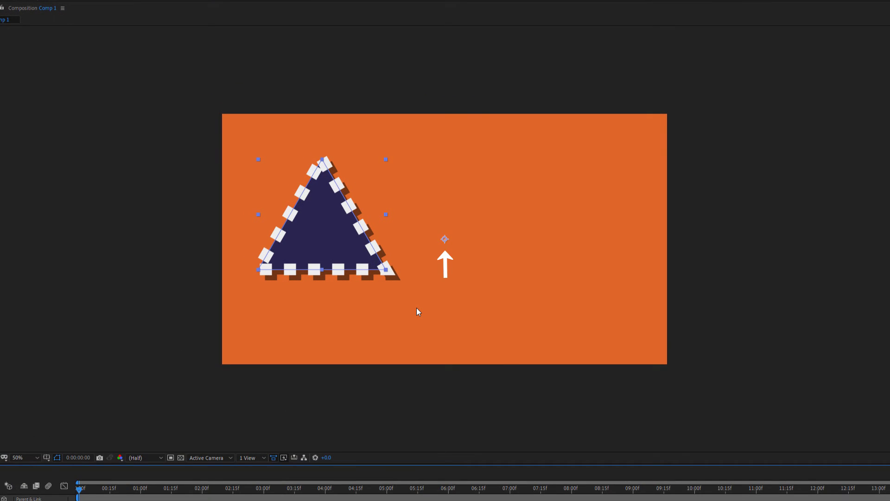
Center the anchor point within the triangle and center the layer in the composition.
{"action": "key", "text": "ctrl+alt+Home"}
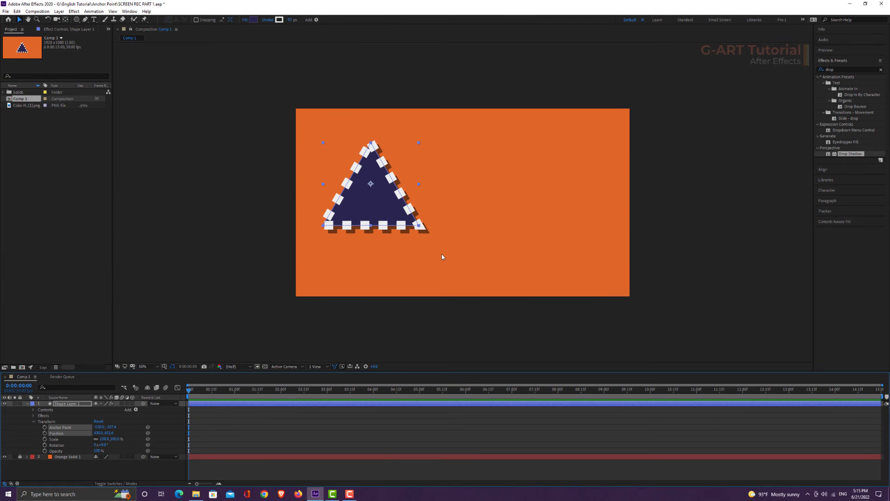
{"action": "key", "text": "ctrl+Home"}
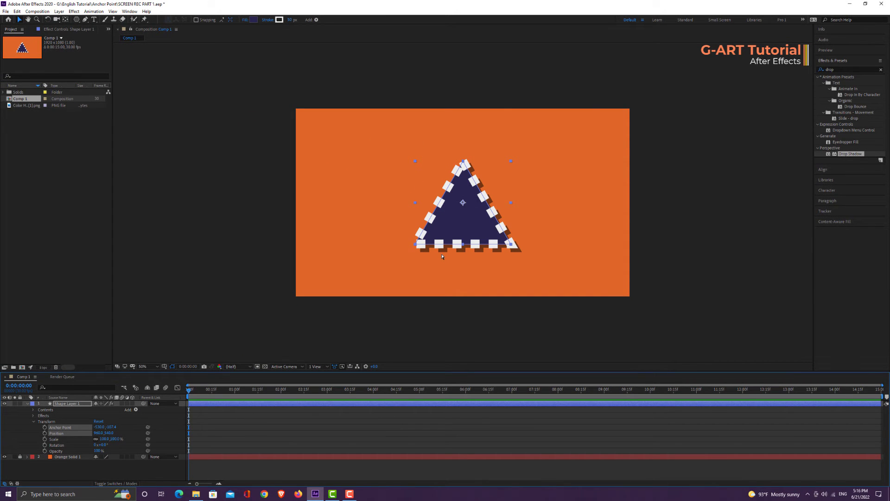
Move the anchor point outside the triangle with the Pan Behind tool, constraining its movement to horizontal and vertical directions.
{"action": "key", "text": "y"}
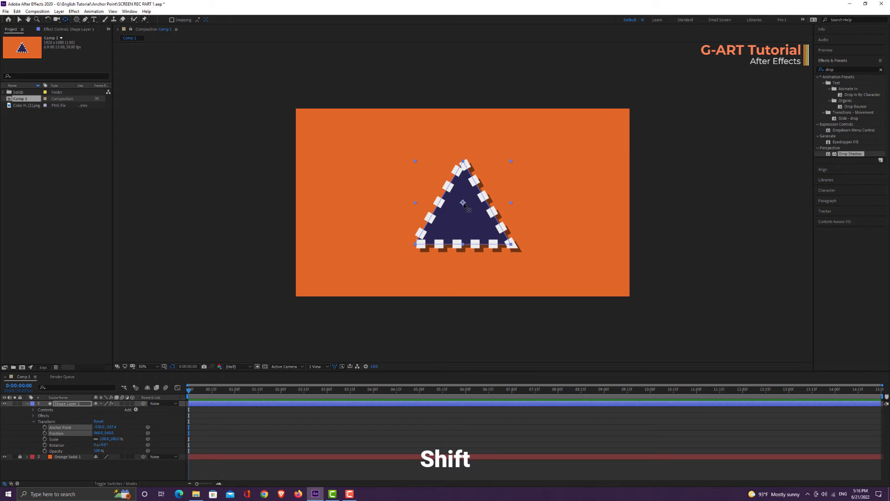
{"action": "mouse_move", "coordinate": [464, 203]}
{"action": "left_mouse_down"}
{"action": "mouse_move", "coordinate": [465, 267]}
{"action": "mouse_move", "coordinate": [464, 207]}
{"action": "left_mouse_up"}
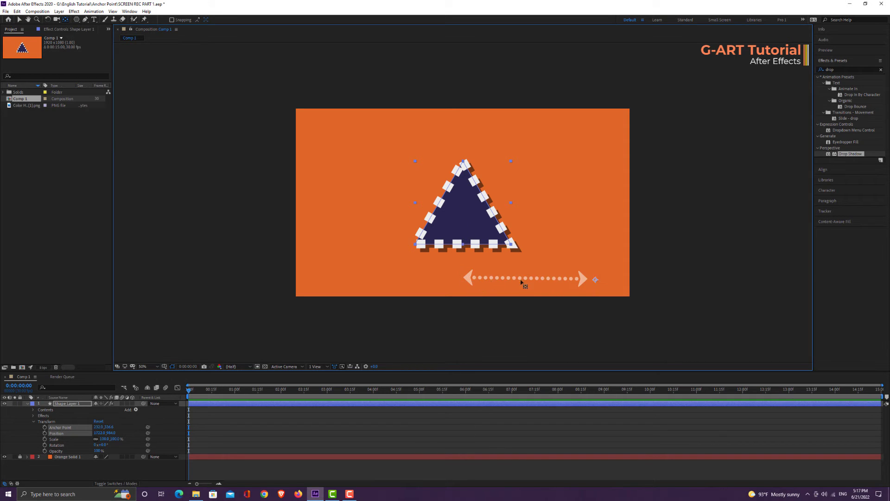
{"action": "left_click_drag", "start_coordinate": [596, 281], "coordinate": [597, 187]}
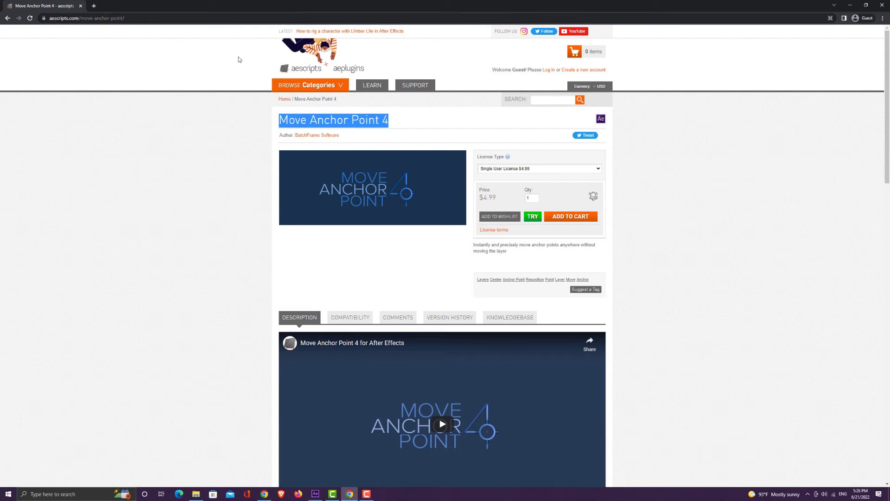
Switch to Chrome and examine the Move Anchor Point 4 page on aescripts.com, including its address, license types and compatibility.
{"action": "left_click", "coordinate": [48, 19]}
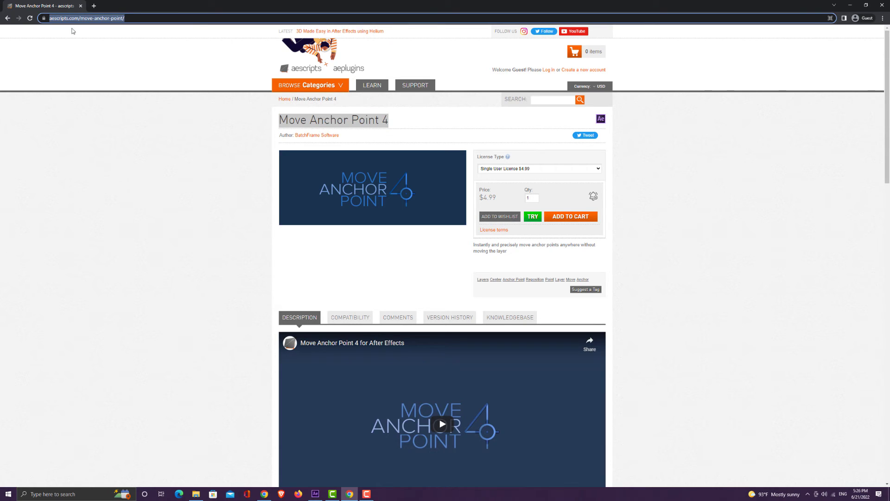
{"action": "left_click", "coordinate": [553, 169]}
{"action": "left_click", "coordinate": [548, 186]}
{"action": "left_click", "coordinate": [539, 171]}
{"action": "left_click", "coordinate": [534, 181]}
{"action": "left_click", "coordinate": [534, 189]}
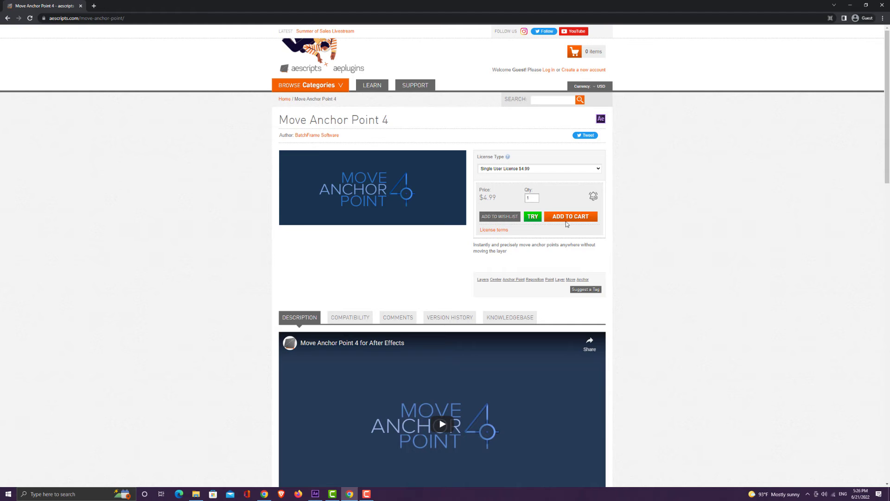
{"action": "left_click", "coordinate": [354, 316]}
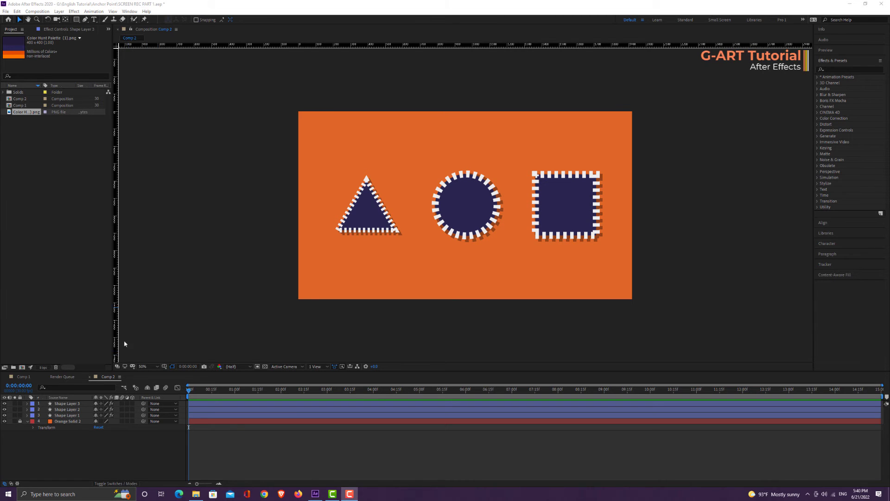
Switch back to After Effects and open the Move Anchor Point 4 extension.
{"action": "left_click", "coordinate": [129, 12]}
{"action": "mouse_move", "coordinate": [158, 47]}
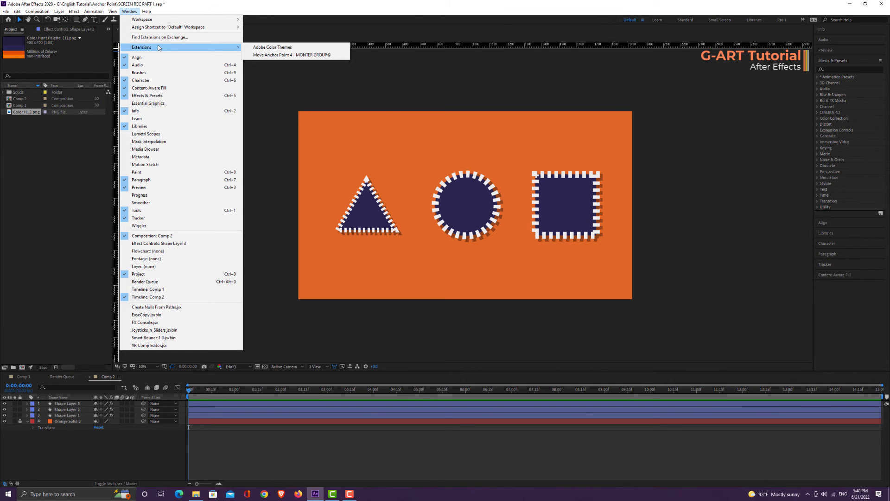
{"action": "left_click", "coordinate": [339, 56]}
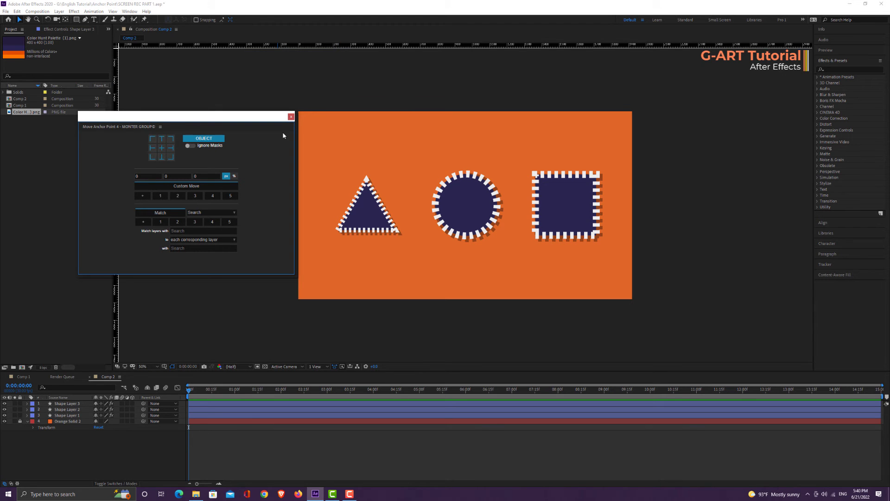
Select the triangle, circle and square in turn to examine the anchor point of each shape.
{"action": "left_click", "coordinate": [365, 218]}
{"action": "left_click", "coordinate": [465, 204]}
{"action": "left_click", "coordinate": [567, 205]}
{"action": "left_click", "coordinate": [459, 210]}
{"action": "left_click", "coordinate": [376, 217]}
{"action": "left_click", "coordinate": [547, 214]}
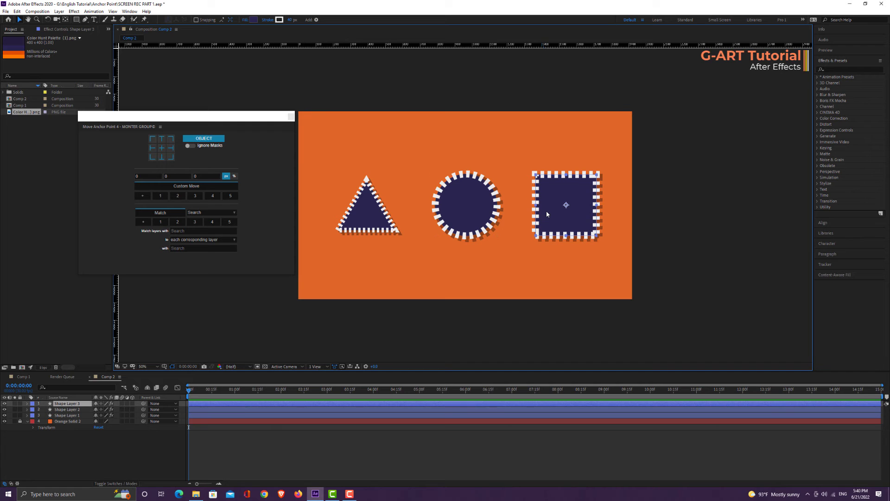
Move the triangle's anchor point to its top-left and top-right corners, and return it to the center.
{"action": "left_click", "coordinate": [369, 214]}
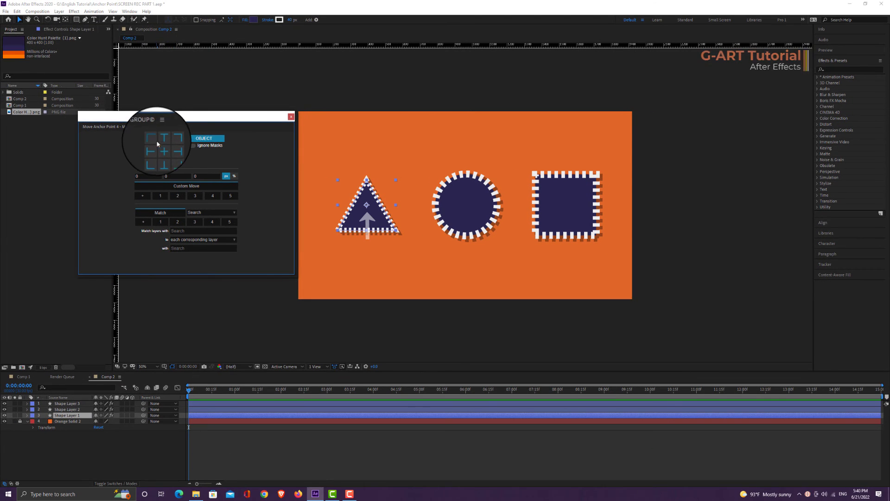
{"action": "left_click", "coordinate": [156, 142]}
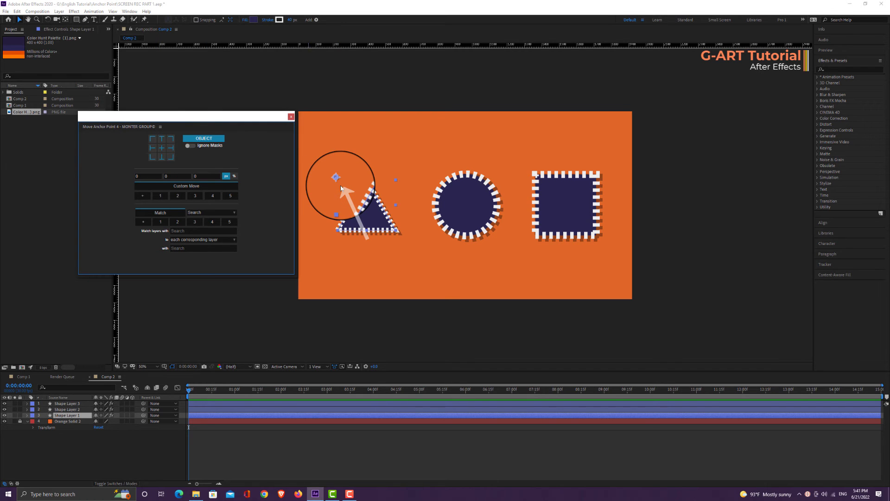
{"action": "left_click", "coordinate": [171, 139]}
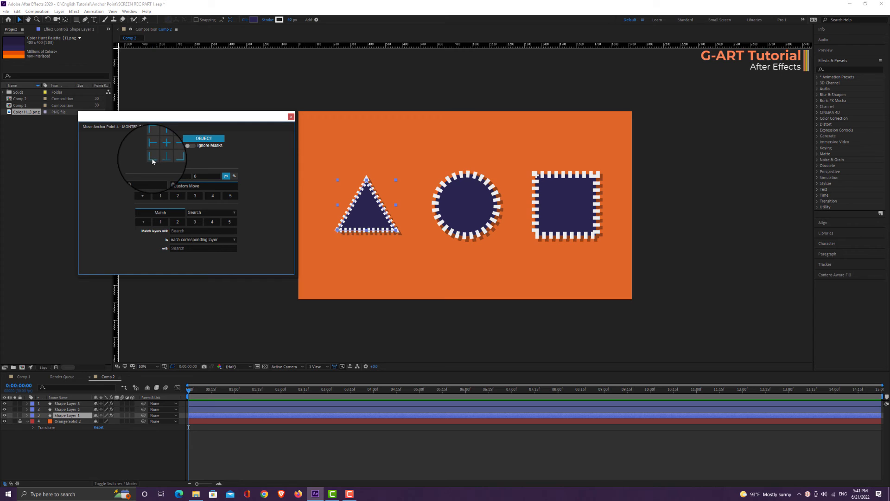
{"action": "left_click", "coordinate": [161, 149]}
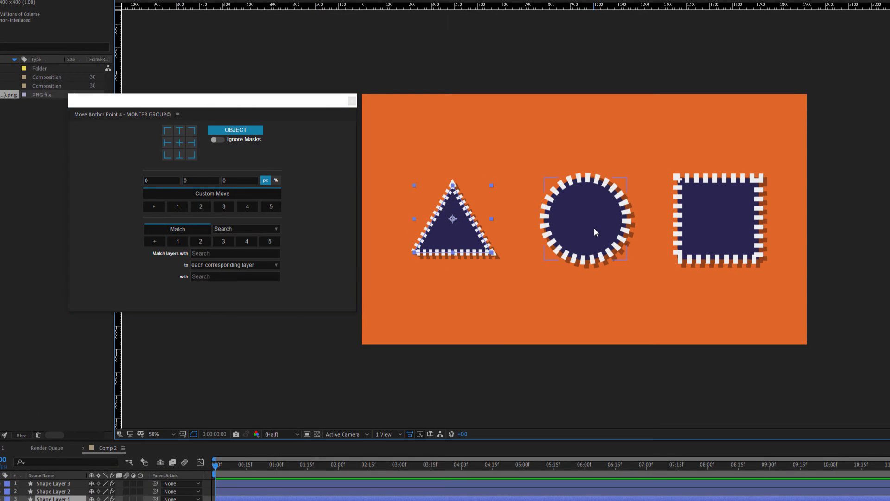
Select all three shapes and place each one's anchor point at its own bottom-right corner.
{"action": "left_click", "coordinate": [594, 229]}
{"action": "left_click", "coordinate": [716, 228], "text": "shift"}
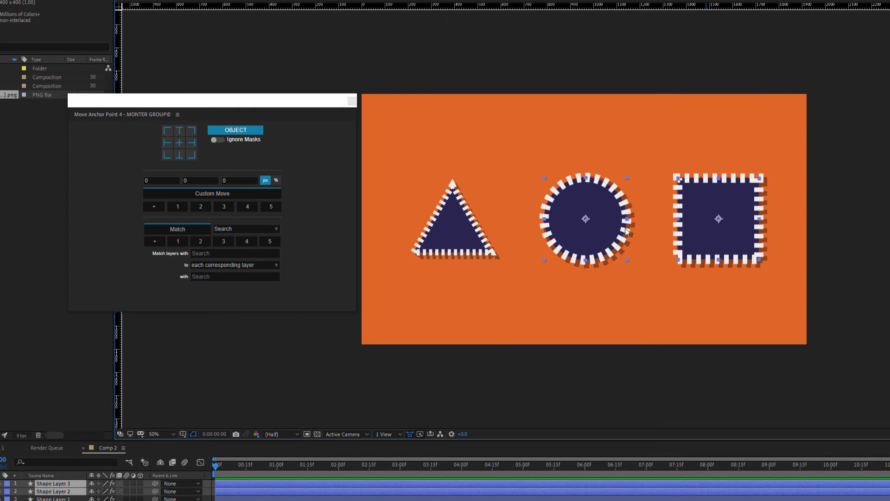
{"action": "left_click", "coordinate": [455, 230], "text": "shift"}
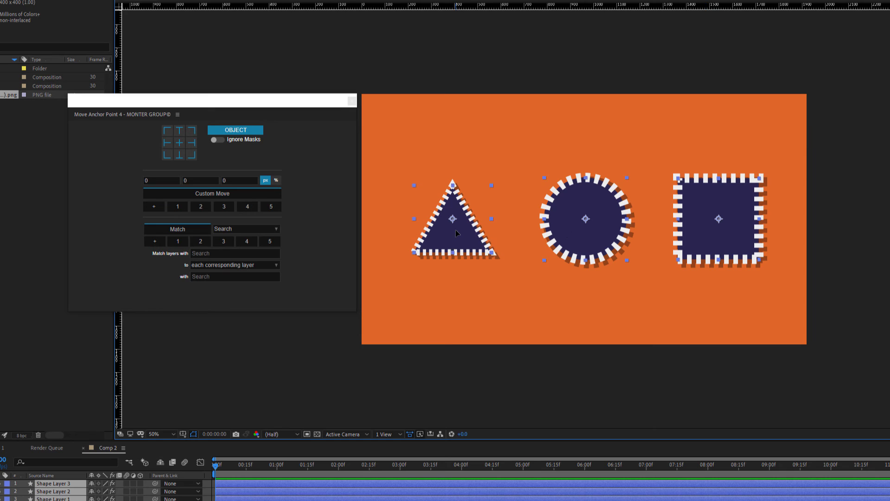
{"action": "left_click", "coordinate": [191, 154]}
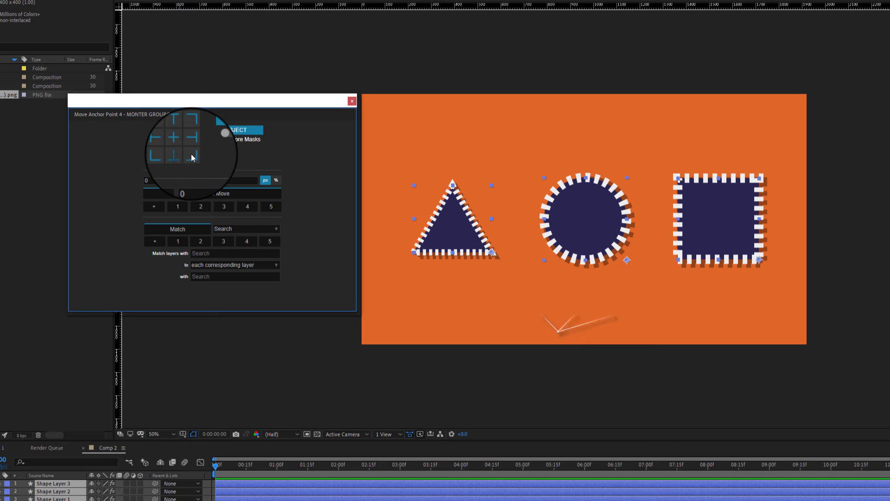
{"action": "left_click", "coordinate": [162, 151]}
{"action": "left_click", "coordinate": [171, 139]}
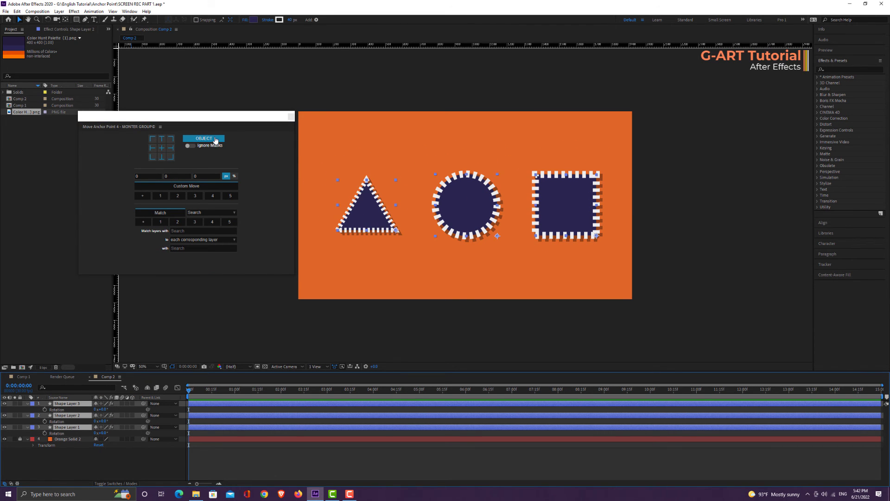
Set the anchor point reference to Selection and test rotating the shapes about the top center of their combined bounds.
{"action": "left_click", "coordinate": [215, 140]}
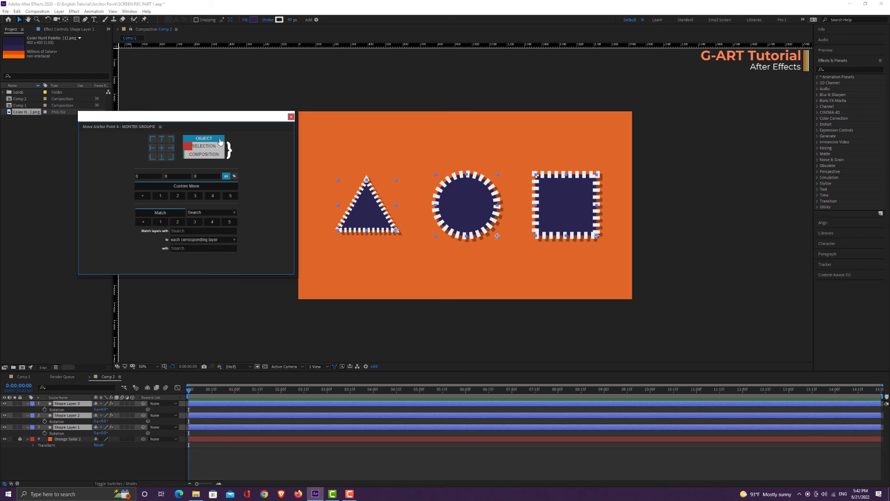
{"action": "left_click", "coordinate": [220, 146]}
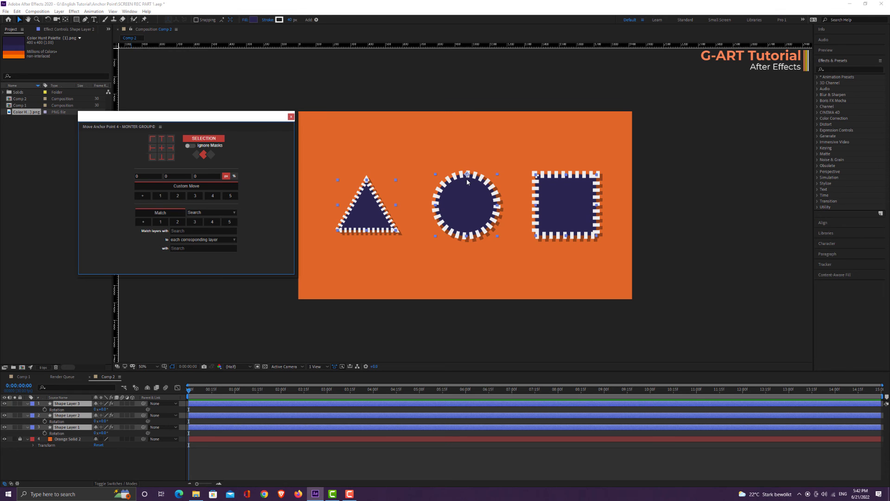
{"action": "mouse_move", "coordinate": [104, 410]}
{"action": "left_mouse_down"}
{"action": "mouse_move", "coordinate": [131, 407]}
{"action": "mouse_move", "coordinate": [106, 409]}
{"action": "left_mouse_up"}
Move the shared anchor point to the selection's bottom-left corner, and test a rotation about it before undoing the rotation.
{"action": "left_click", "coordinate": [149, 161]}
{"action": "mouse_move", "coordinate": [103, 434]}
{"action": "left_mouse_down"}
{"action": "mouse_move", "coordinate": [118, 434]}
{"action": "mouse_move", "coordinate": [102, 436]}
{"action": "left_mouse_up"}
{"action": "key", "text": "ctrl+z"}
Check the square, circle and triangle individually, and try rotating the triangle about the shared anchor point before undoing it.
{"action": "left_click", "coordinate": [110, 453]}
{"action": "left_click", "coordinate": [553, 199]}
{"action": "left_click", "coordinate": [482, 208]}
{"action": "left_click", "coordinate": [359, 218]}
{"action": "mouse_move", "coordinate": [105, 433]}
{"action": "left_mouse_down"}
{"action": "mouse_move", "coordinate": [137, 435]}
{"action": "mouse_move", "coordinate": [90, 428]}
{"action": "mouse_move", "coordinate": [125, 422]}
{"action": "mouse_move", "coordinate": [80, 425]}
{"action": "mouse_move", "coordinate": [128, 427]}
{"action": "mouse_move", "coordinate": [99, 413]}
{"action": "mouse_move", "coordinate": [116, 415]}
{"action": "mouse_move", "coordinate": [106, 416]}
{"action": "left_mouse_up"}
{"action": "key", "text": "ctrl+z"}
Try transforming the circle and square individually about the shared anchor point, revealing the circle's scale, and undo the changes.
{"action": "left_click", "coordinate": [464, 208]}
{"action": "key", "text": "ctrl+z"}
{"action": "key", "text": "shift+s"}
{"action": "key", "text": "ctrl+z"}
{"action": "left_click", "coordinate": [81, 404]}
{"action": "key", "text": "ctrl+z"}
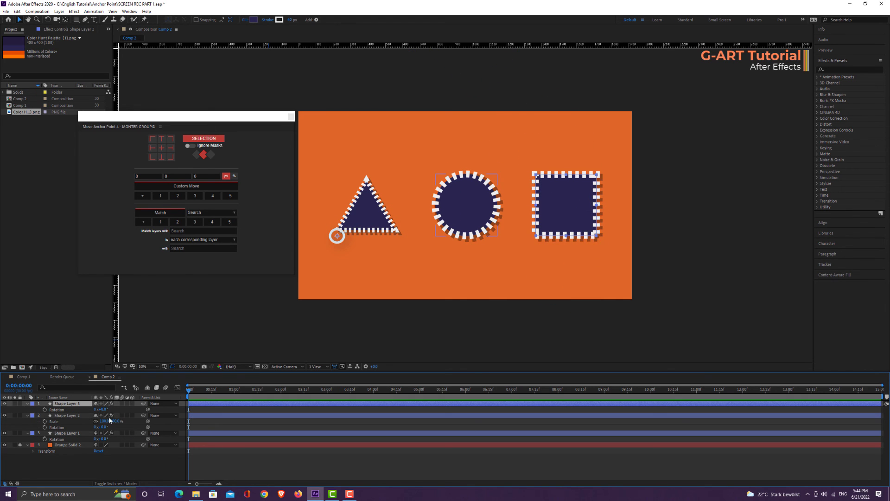
Select all three shapes, set the anchor point reference to Composition, and place their anchor points at the composition's top center.
{"action": "left_click", "coordinate": [466, 213], "text": "shift"}
{"action": "left_click", "coordinate": [362, 219], "text": "shift"}
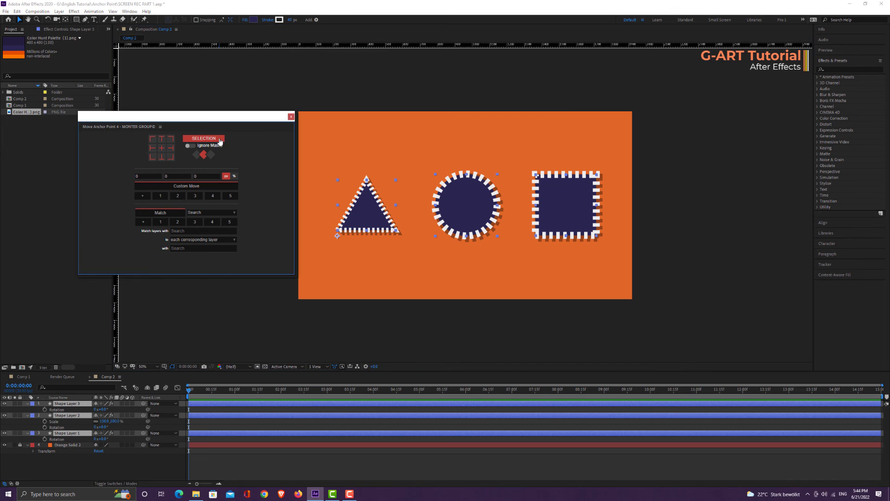
{"action": "left_click", "coordinate": [204, 138]}
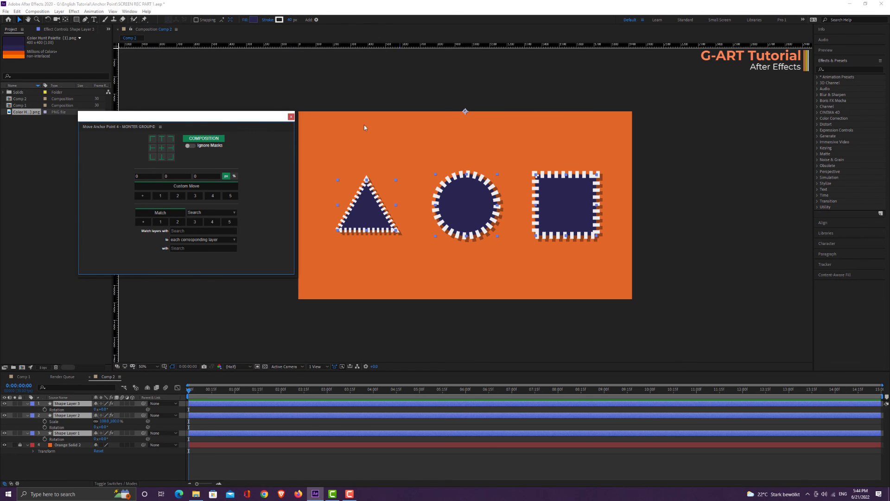
Undo a test rotation of the three shapes and move their anchor points to the composition's bottom-right corner.
{"action": "left_click_drag", "start_coordinate": [113, 421], "coordinate": [106, 444]}
{"action": "key", "text": "ctrl+z"}
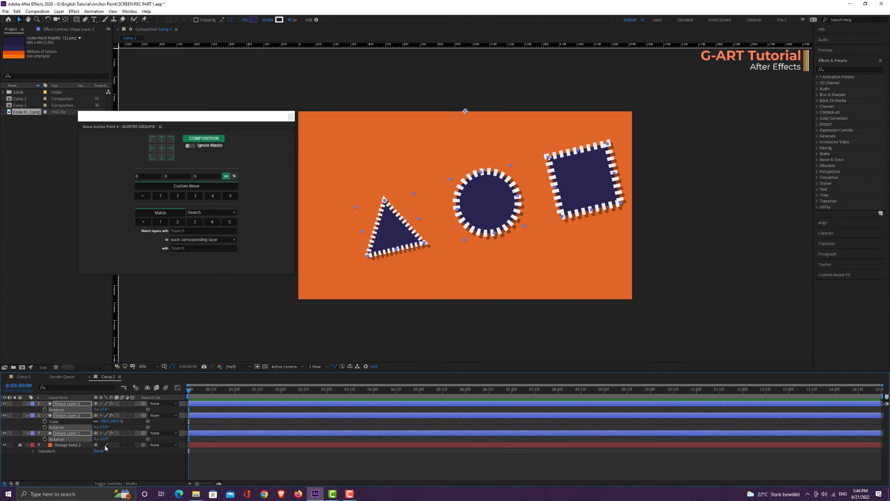
{"action": "key", "text": "ctrl+z"}
{"action": "left_click", "coordinate": [170, 157]}
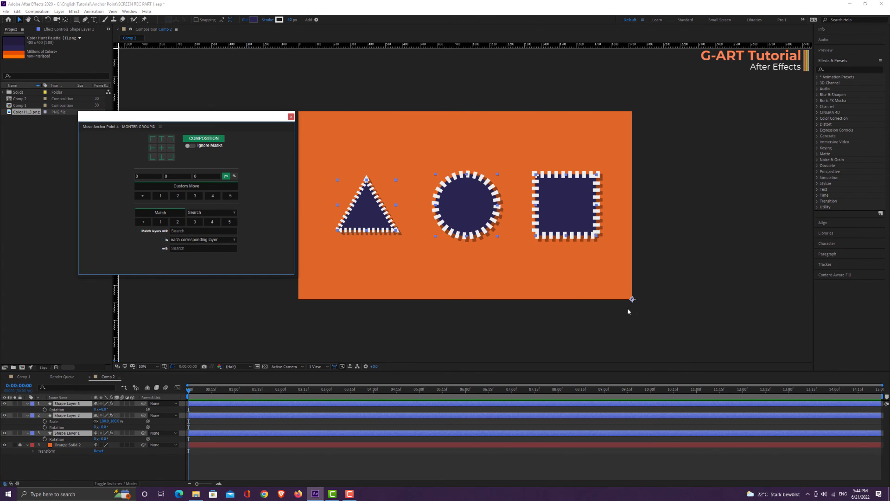